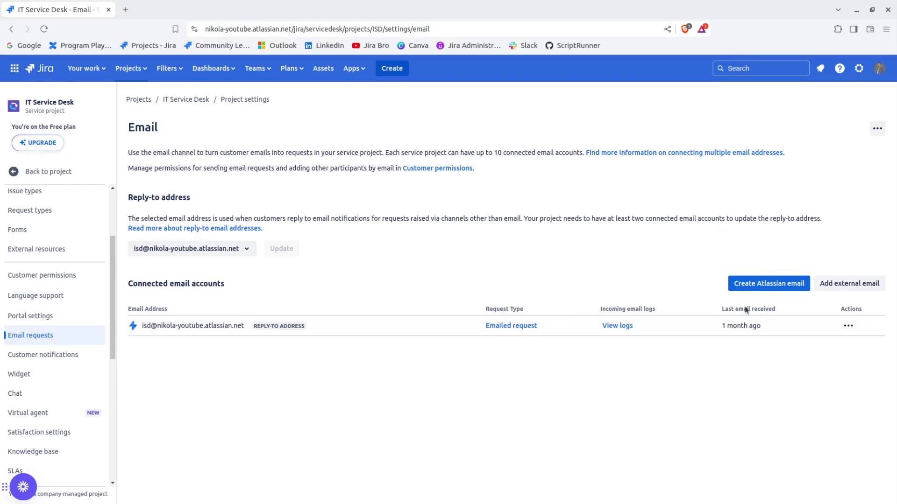
Open the new Atlassian email form and enter 'support' as the address prefix.
left_click(764, 285)
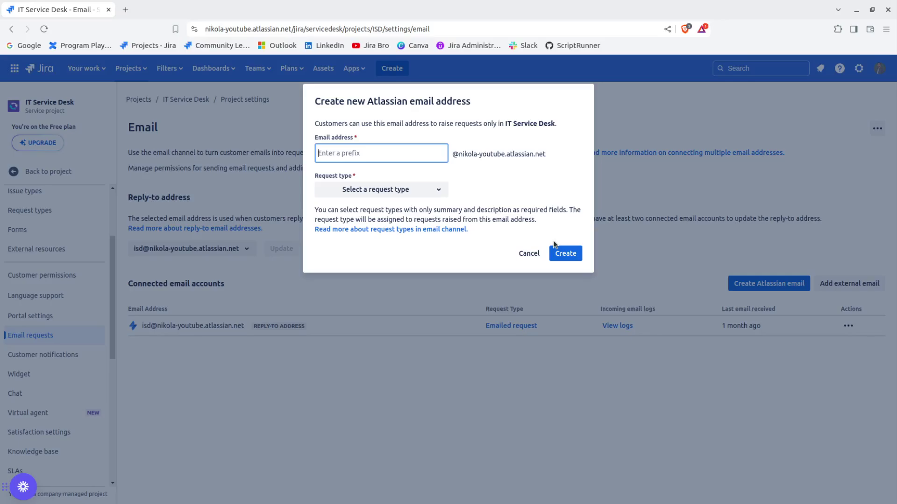
left_click_drag(458, 154, 565, 150)
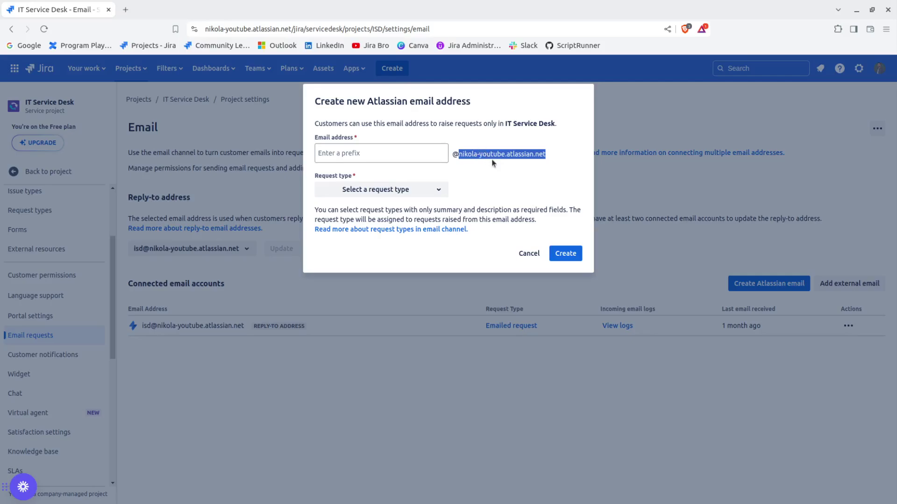
left_click(514, 158)
left_click_drag(505, 154, 541, 157)
left_click(555, 164)
left_click(379, 155)
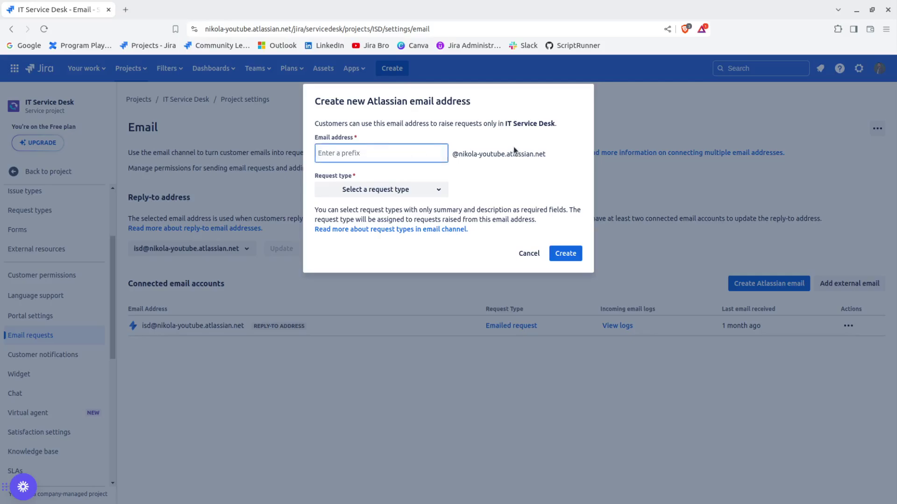
type("support")
Review the Request type help text explaining how emailed requests get their type.
left_click_drag(315, 176, 352, 176)
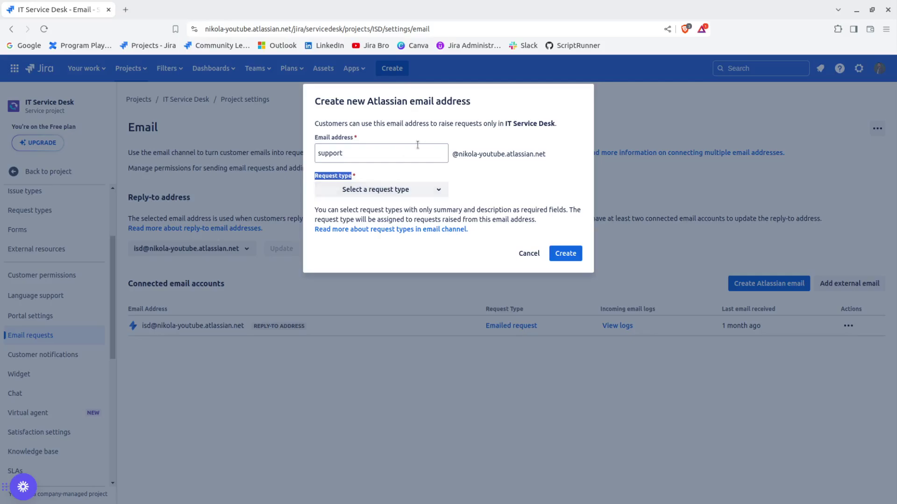
left_click_drag(318, 210, 404, 210)
left_click(357, 210)
left_click_drag(419, 210, 518, 209)
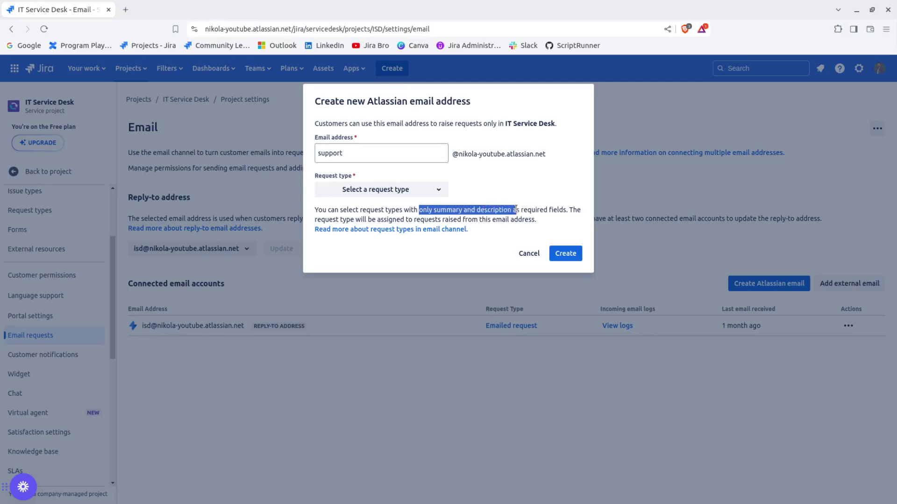
left_click_drag(573, 210, 585, 210)
left_click_drag(350, 219, 502, 220)
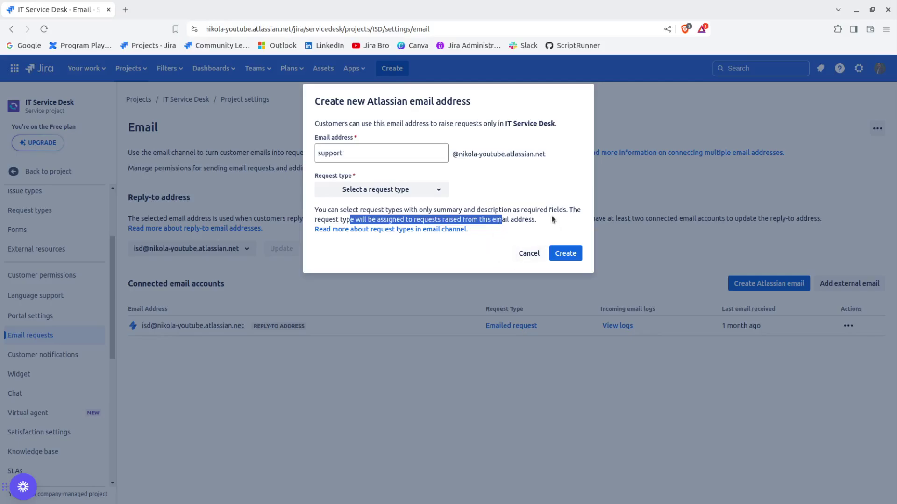
left_click(522, 196)
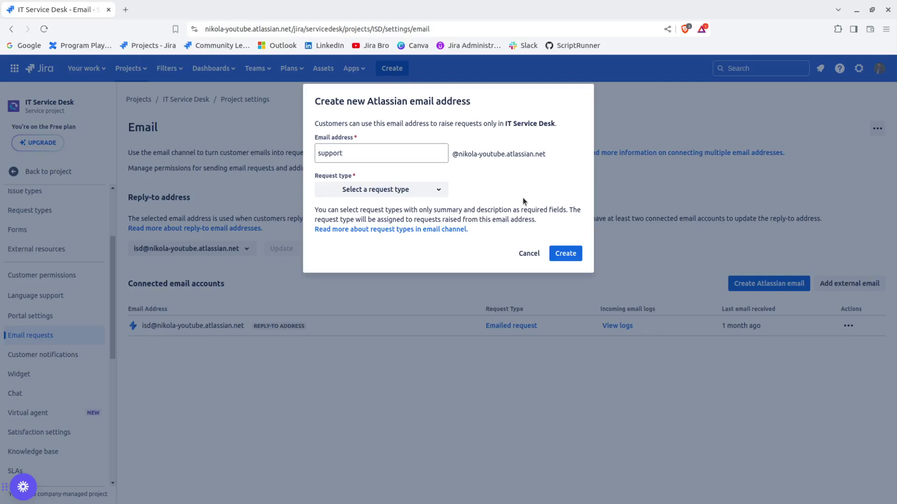
Choose Emailed request as the request type and try creating 'support', which is rejected.
left_click(345, 189)
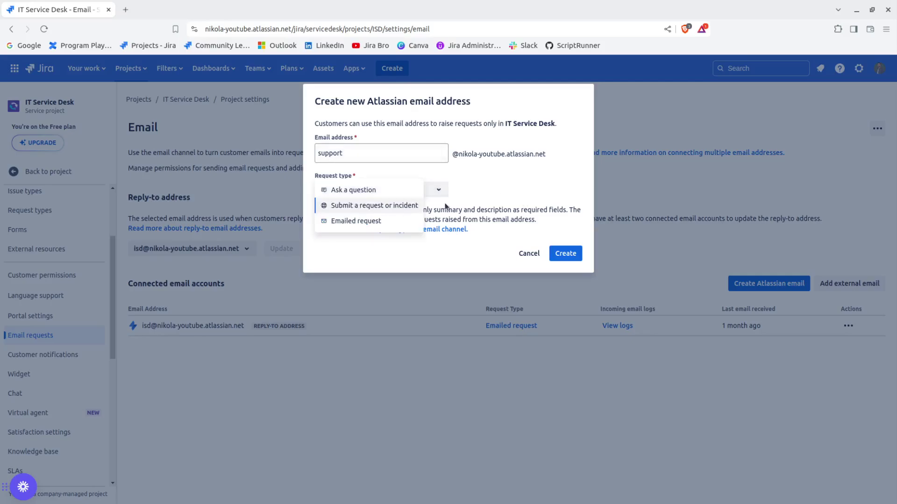
left_click(382, 220)
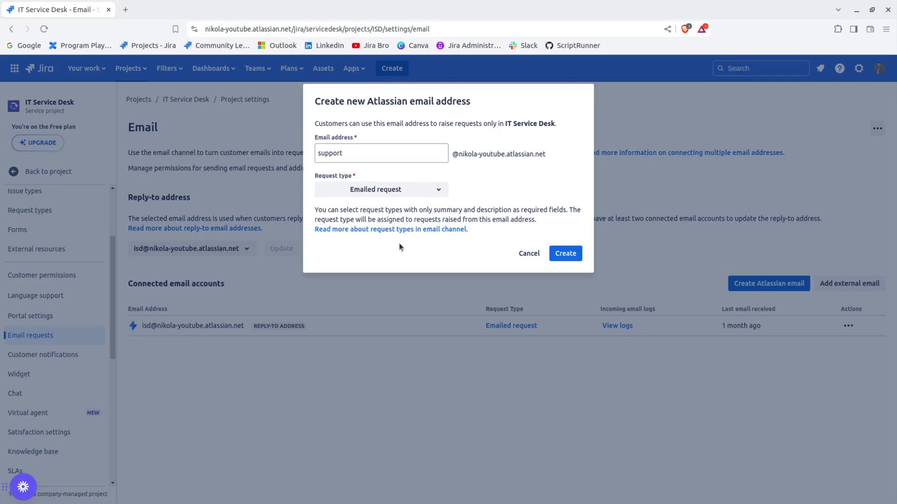
left_click(578, 257)
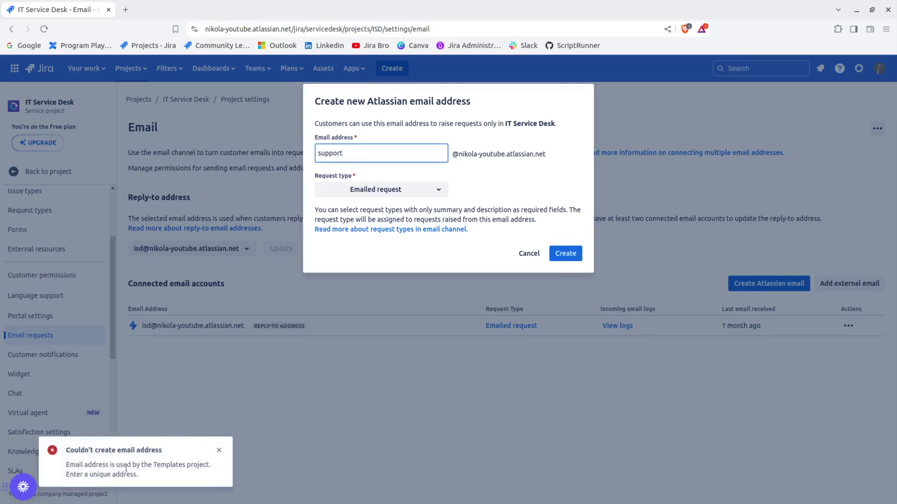
left_click_drag(102, 466, 213, 472)
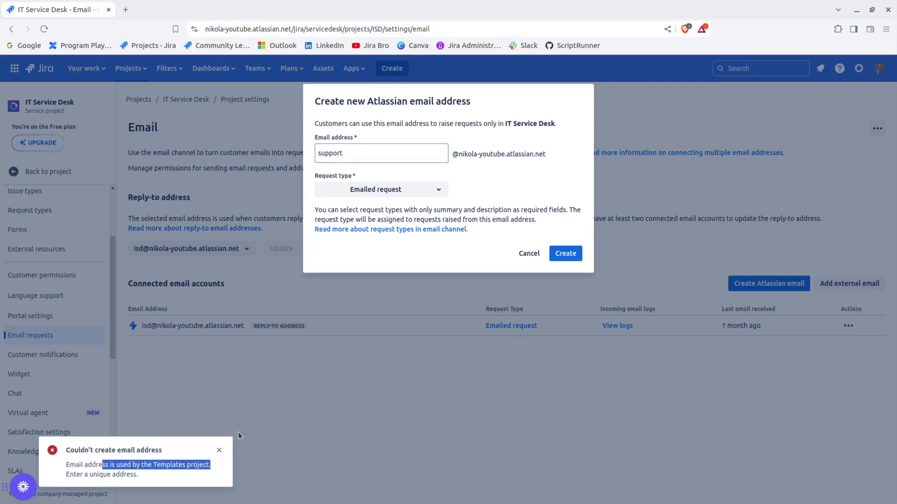
Change the prefix to 'support-extra' and create the address.
left_click(361, 157)
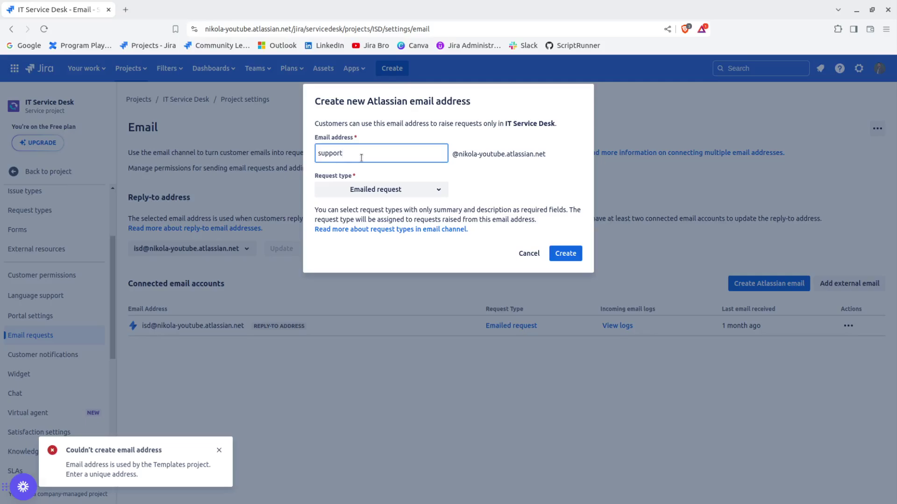
type("-exyr")
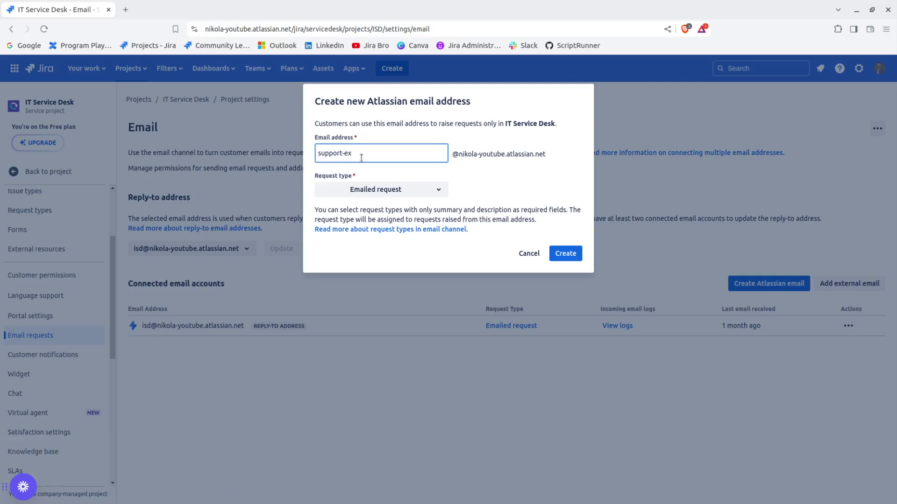
key("BackSpace")
key("BackSpace")
type("tra")
left_click(571, 256)
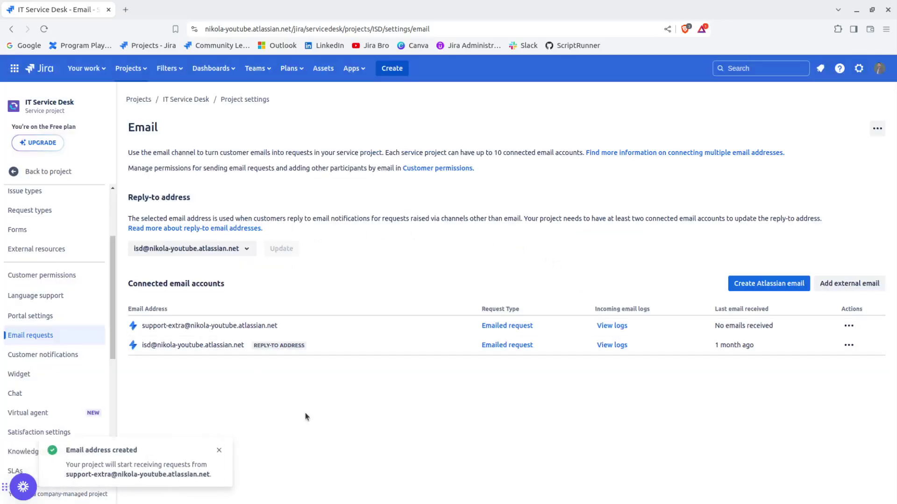
Dismiss the creation notice and cancel the external email options without adding one.
left_click(218, 451)
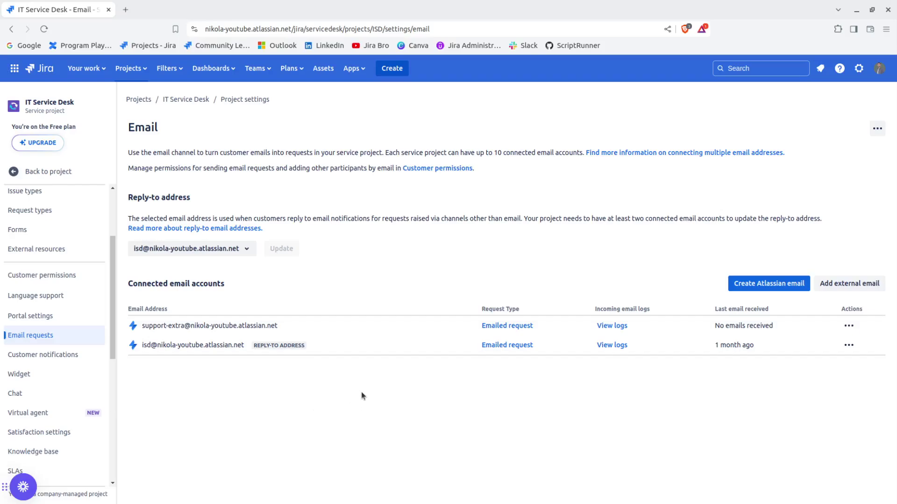
left_click(848, 284)
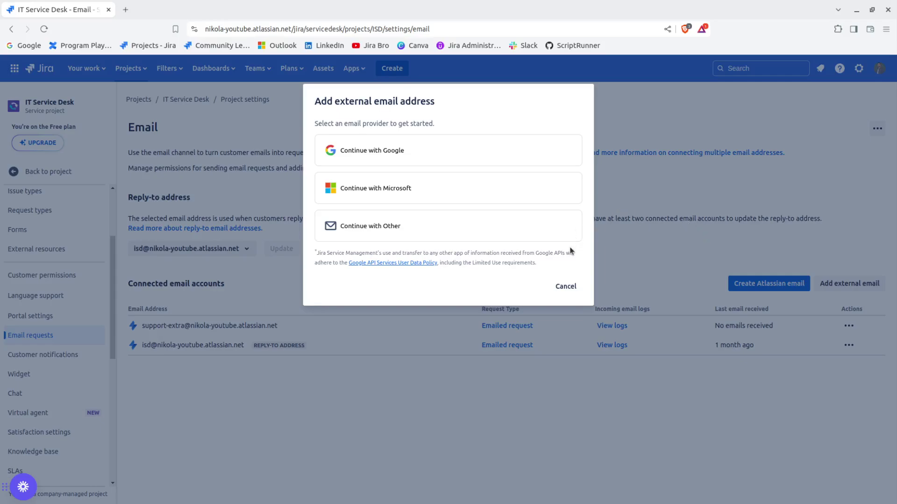
left_click(563, 287)
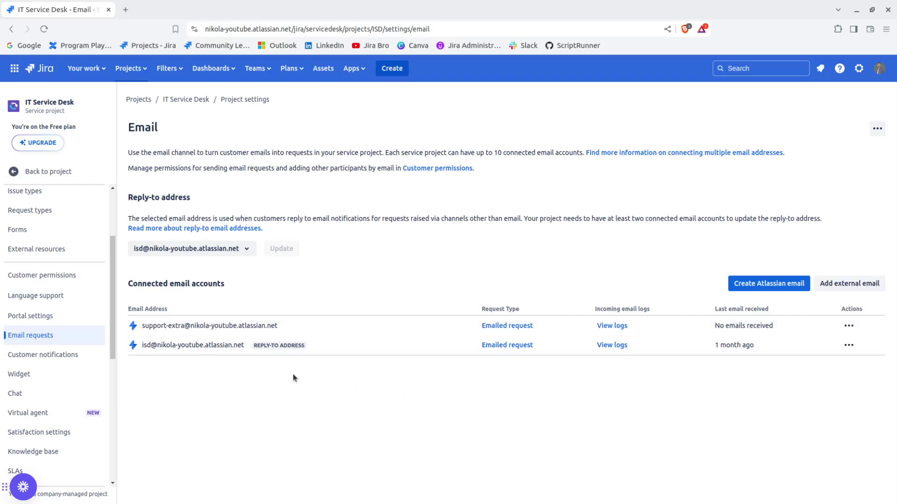
Highlight the Reply-to address heading on the Email settings page.
left_click_drag(133, 196, 190, 200)
left_click(191, 197)
left_click_drag(128, 197, 181, 200)
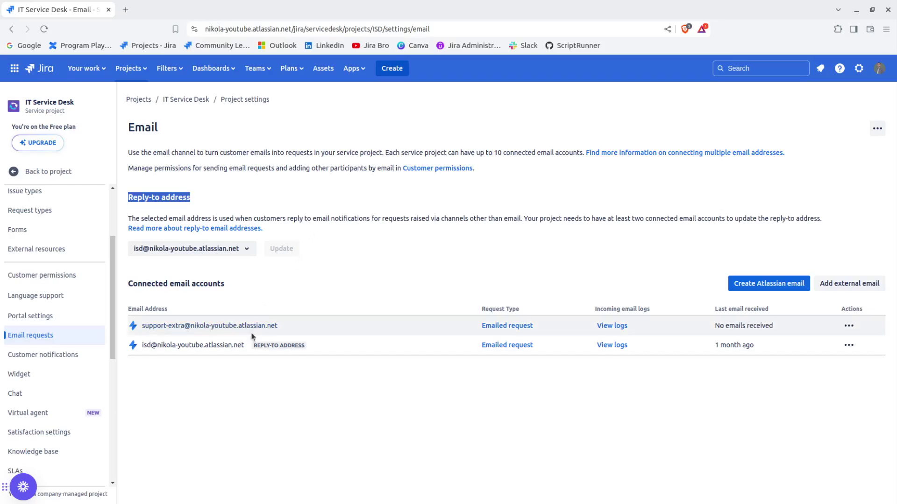
Review the reply-to explanation and the isd address's actions menu.
left_click_drag(257, 345, 307, 348)
left_click(339, 252)
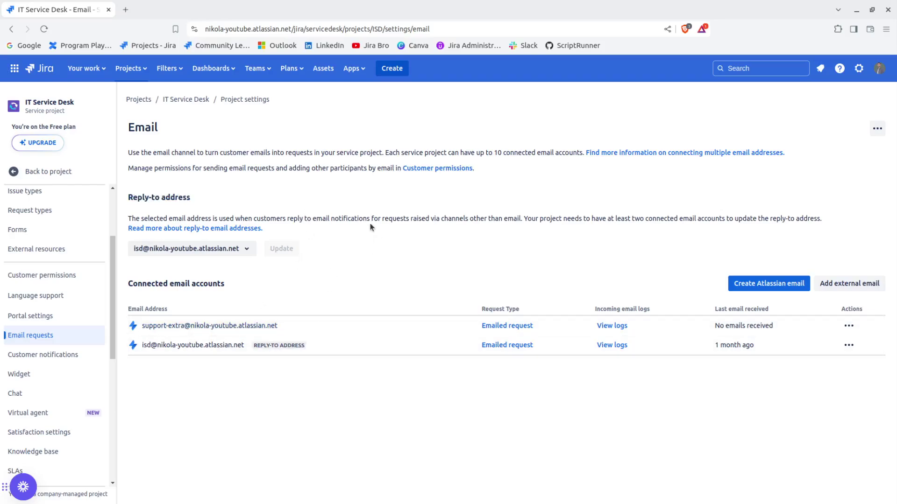
left_click_drag(307, 219, 348, 219)
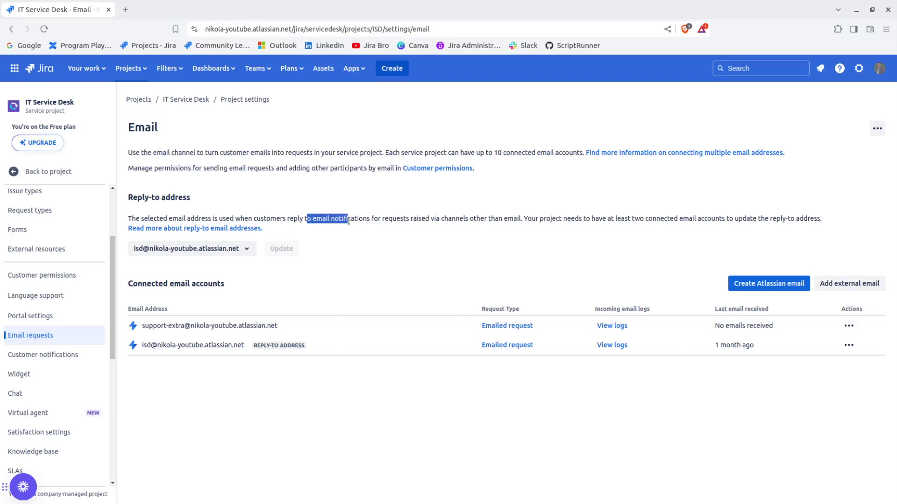
left_click_drag(468, 220, 513, 219)
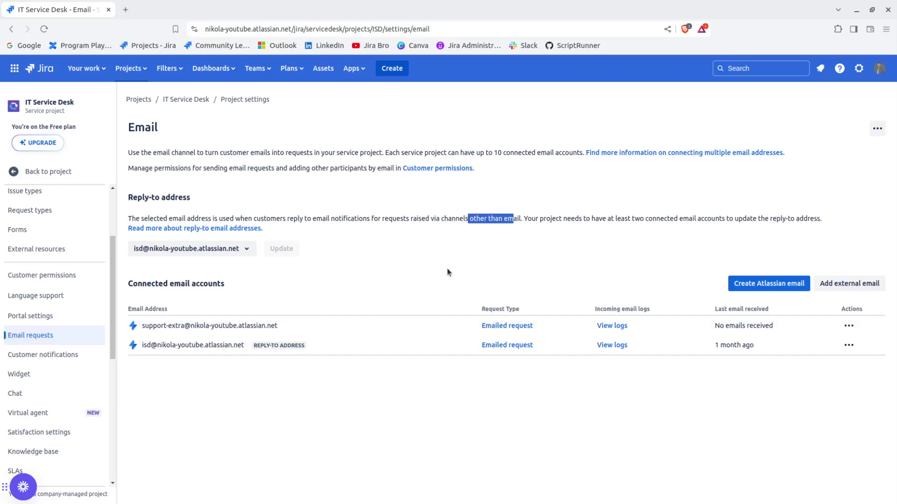
left_click(849, 347)
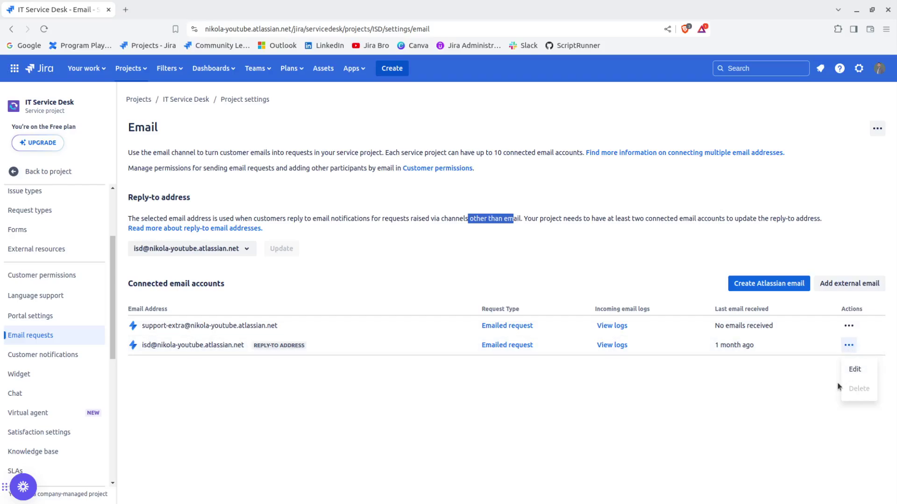
left_click(745, 412)
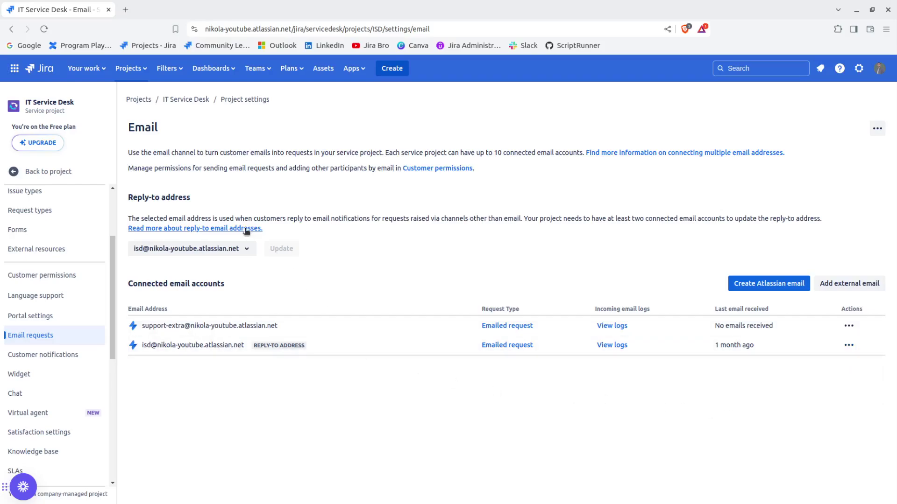
Set support-extra as the Reply-to address and save the change.
left_click(239, 249)
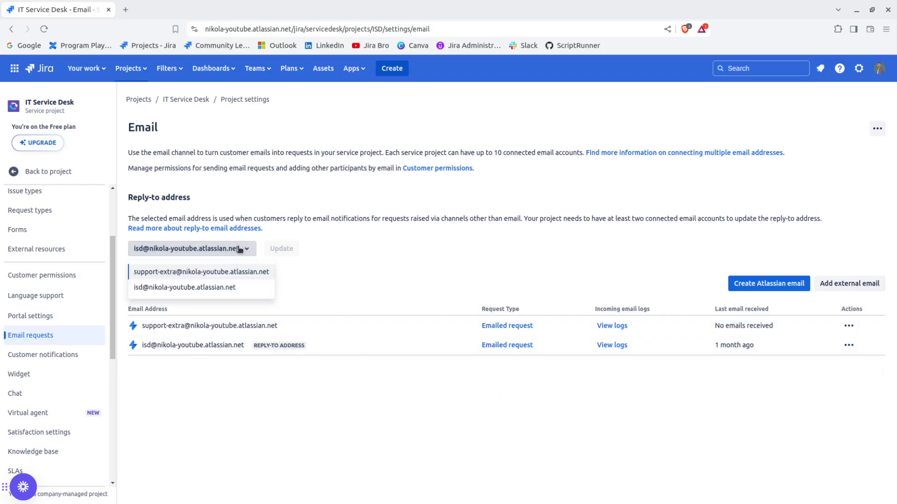
left_click(234, 274)
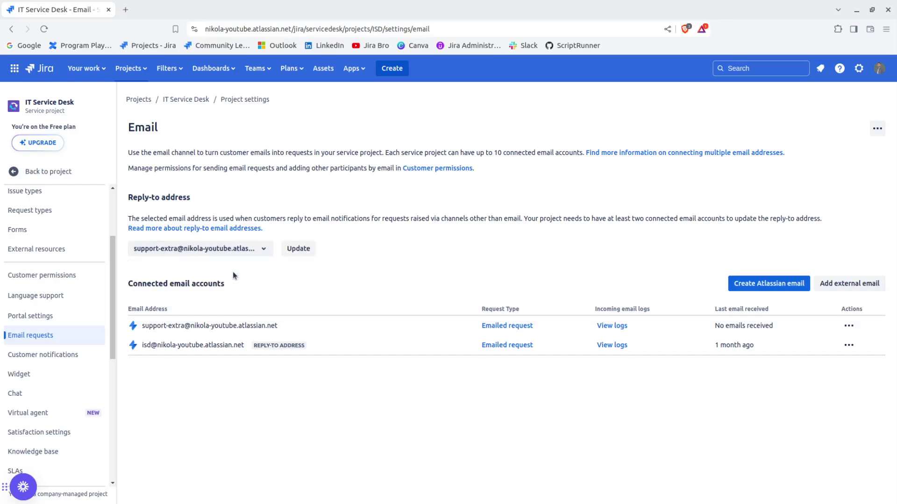
left_click(298, 249)
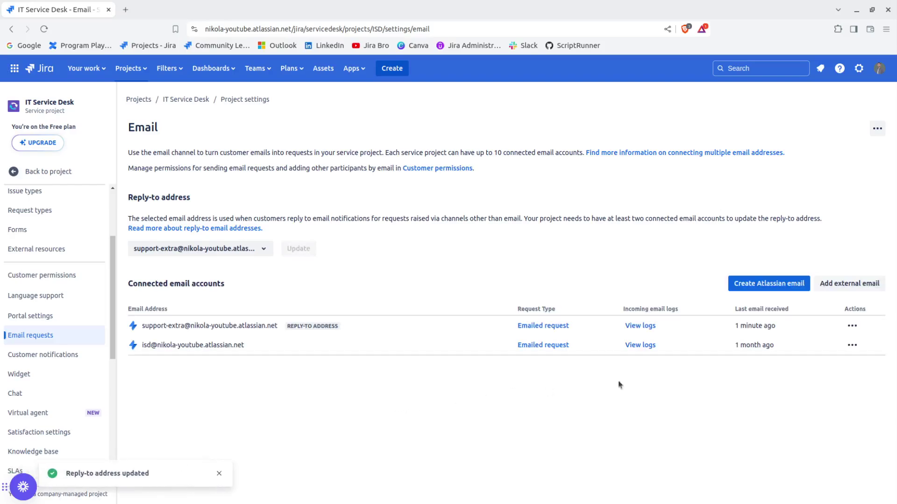
left_click(853, 346)
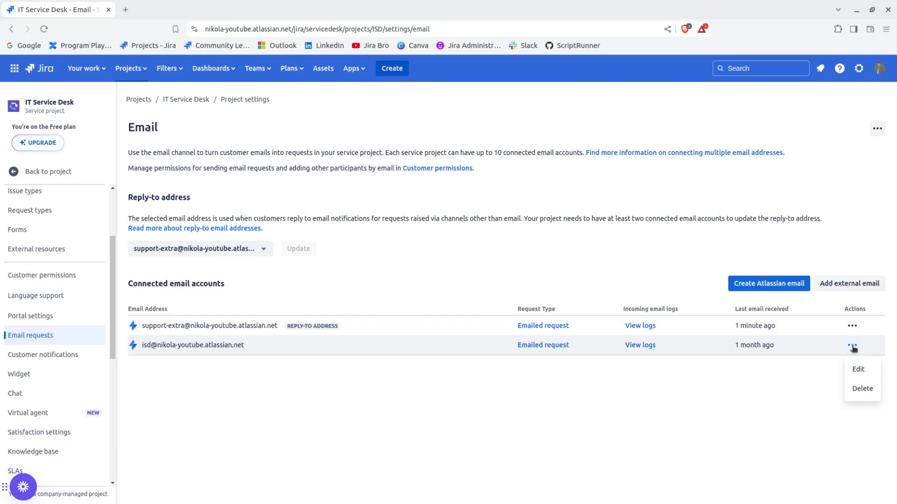
Create an 'incidents' Atlassian email address using the Submit a request or incident request type.
left_click(770, 283)
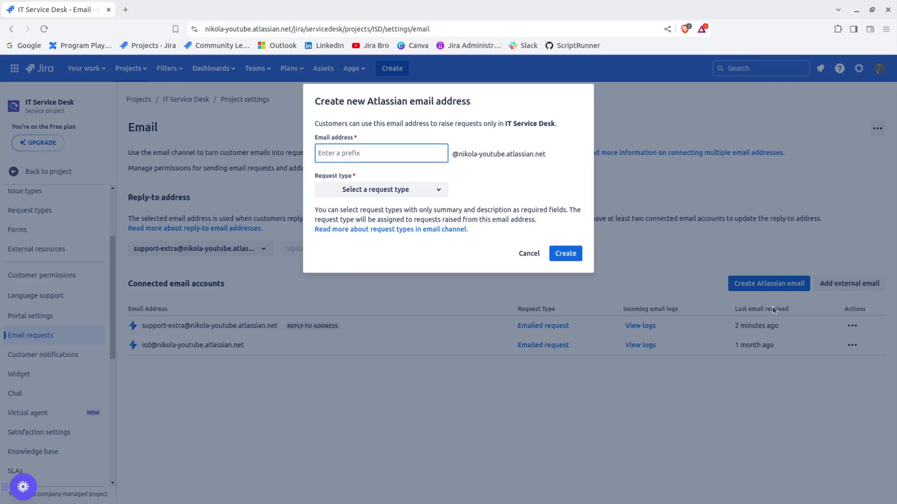
left_click(410, 195)
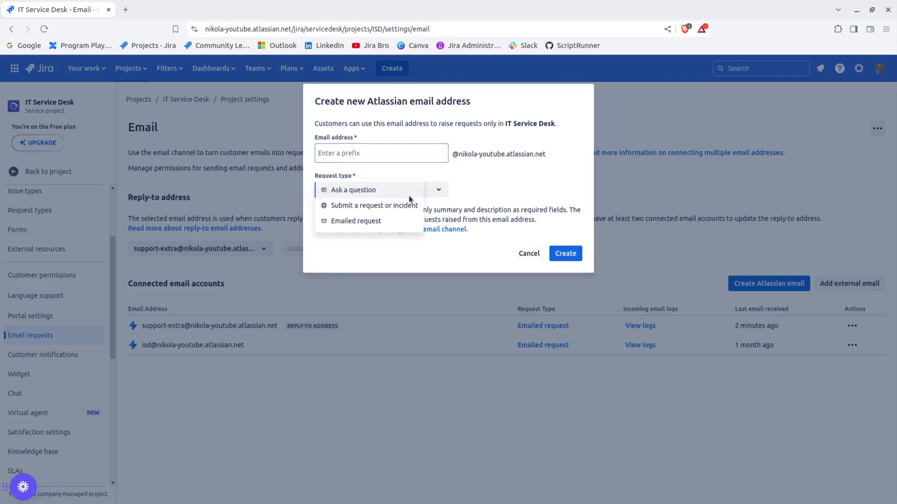
left_click(396, 204)
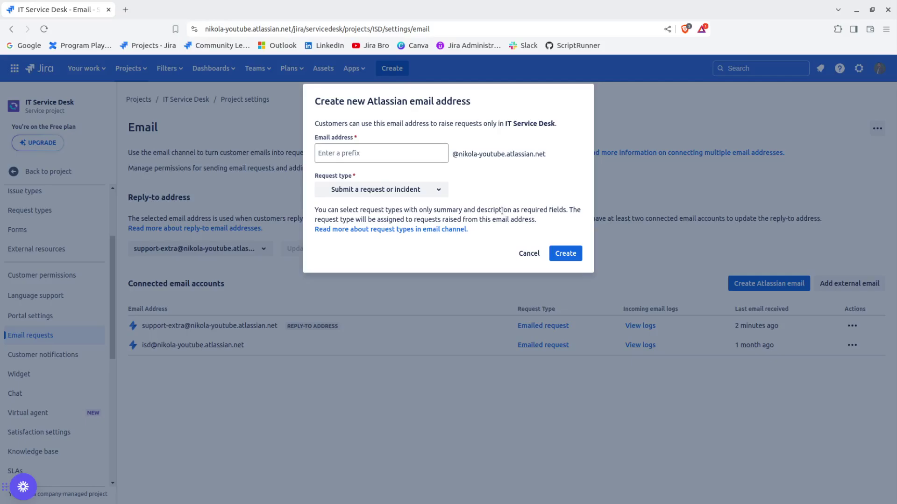
left_click(383, 151)
type("inc")
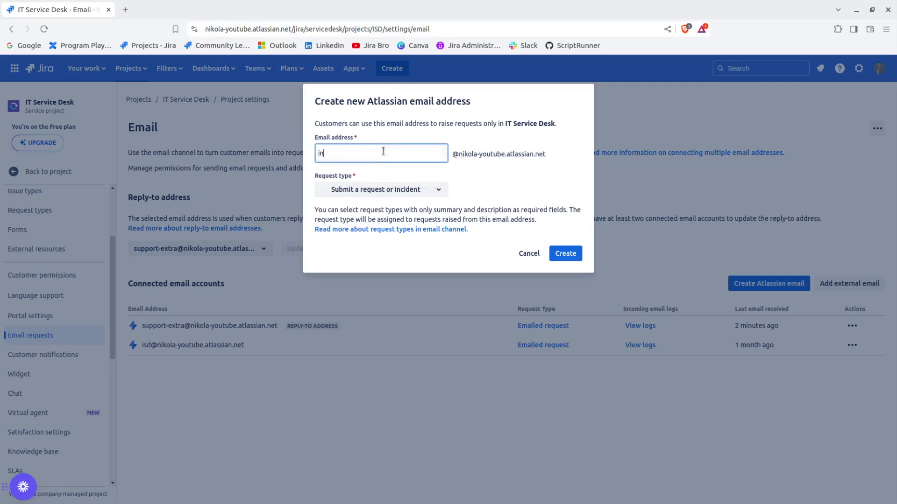
type("idents")
left_click(580, 254)
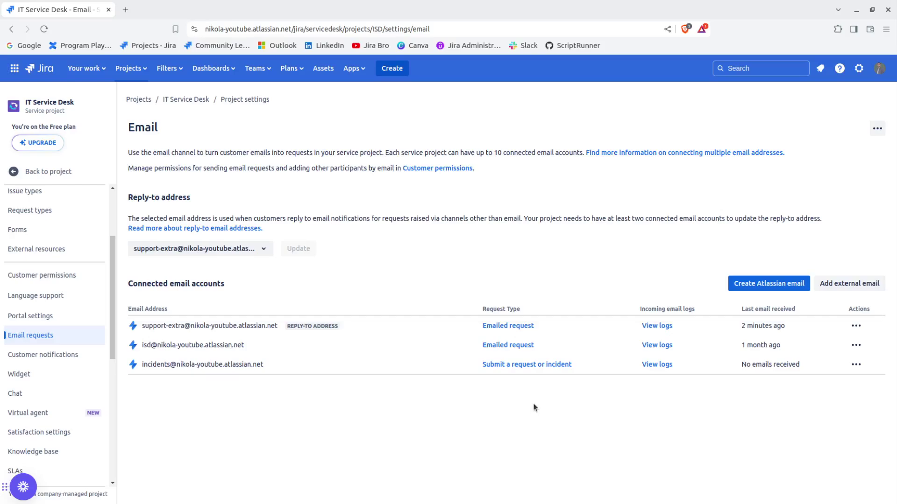
Open support-extra's email log and follow the ISD-7 request created from the logged email.
left_click(659, 326)
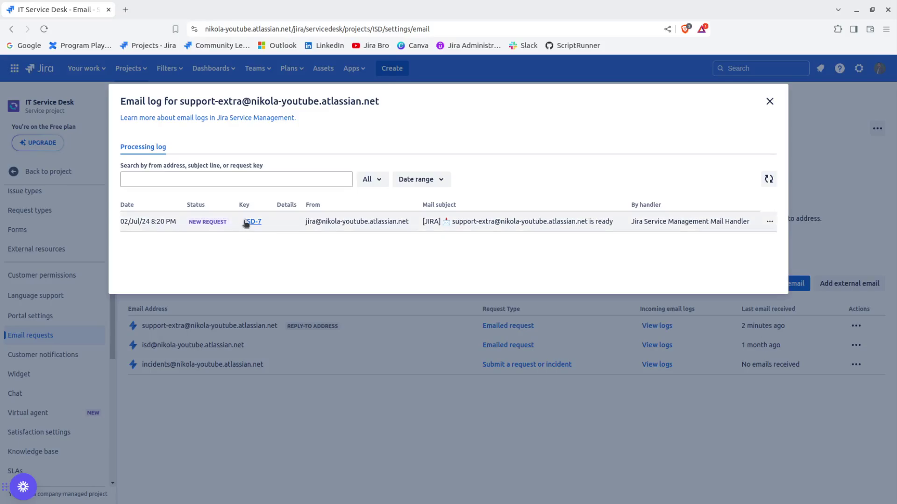
left_click_drag(305, 222, 416, 232)
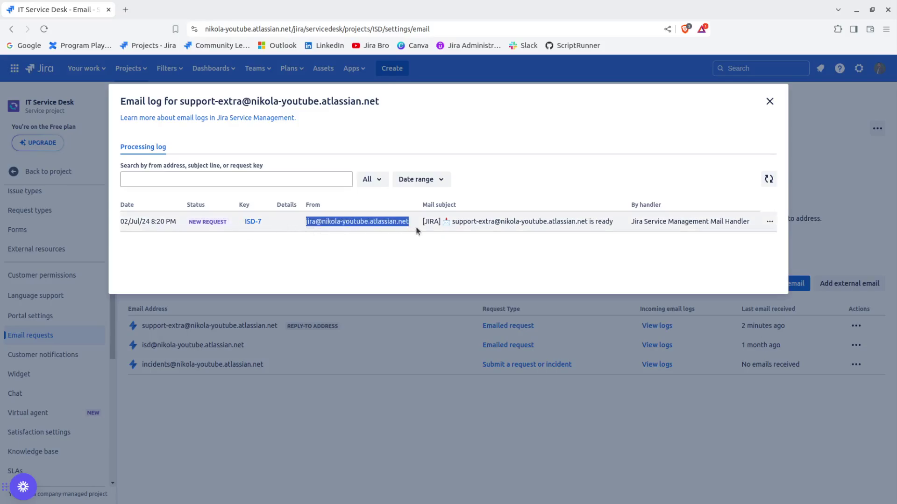
left_click(254, 221)
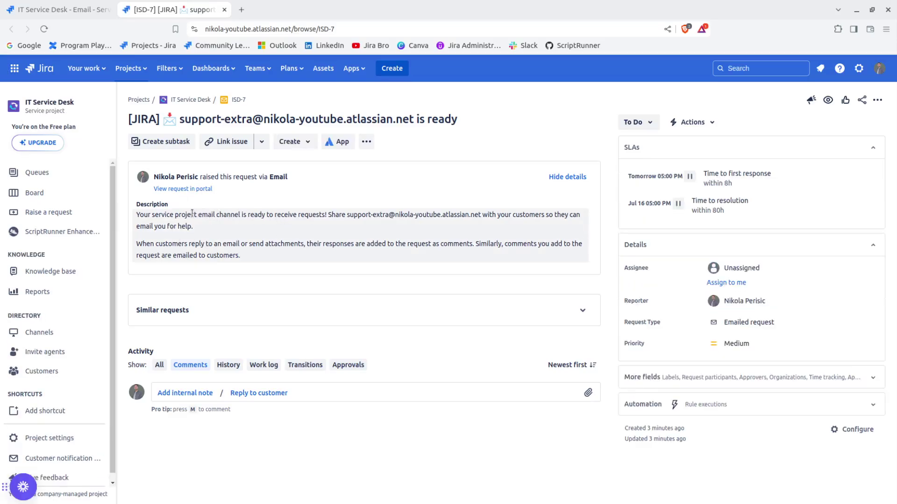
Read ISD-7's description, close its tab, and close the Email log.
left_click_drag(139, 216, 386, 216)
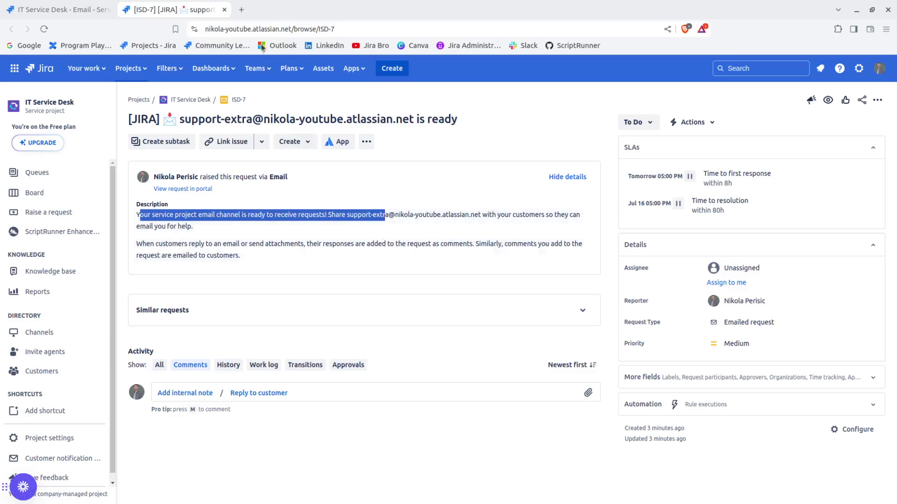
left_click(224, 10)
left_click(470, 416)
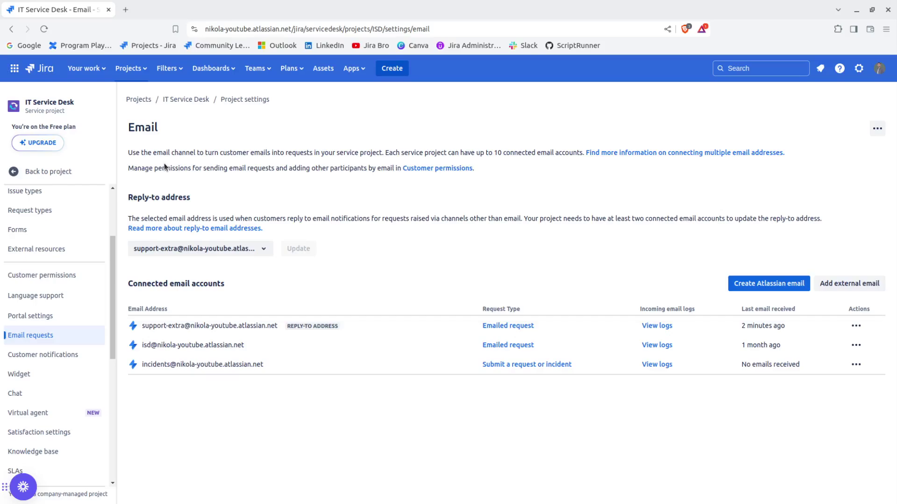
Open Customer permissions from the Email page and locate the Customer sharing section.
left_click(444, 170)
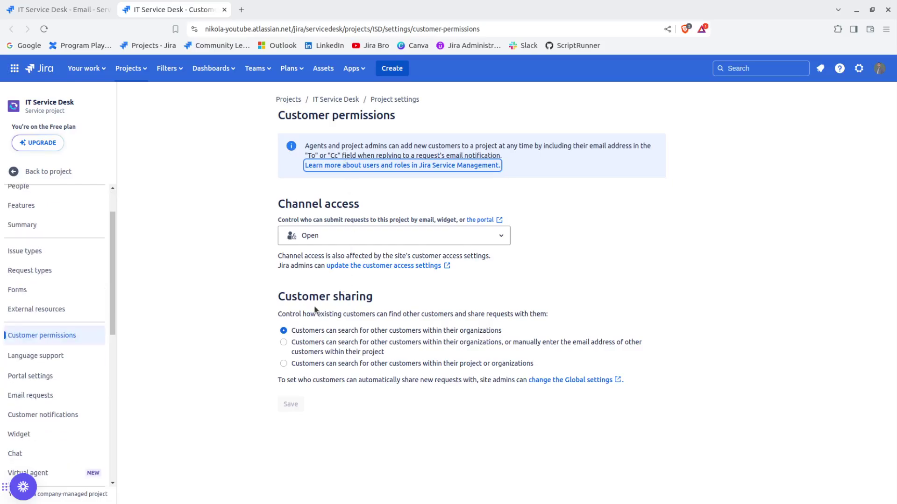
left_click_drag(278, 297, 365, 299)
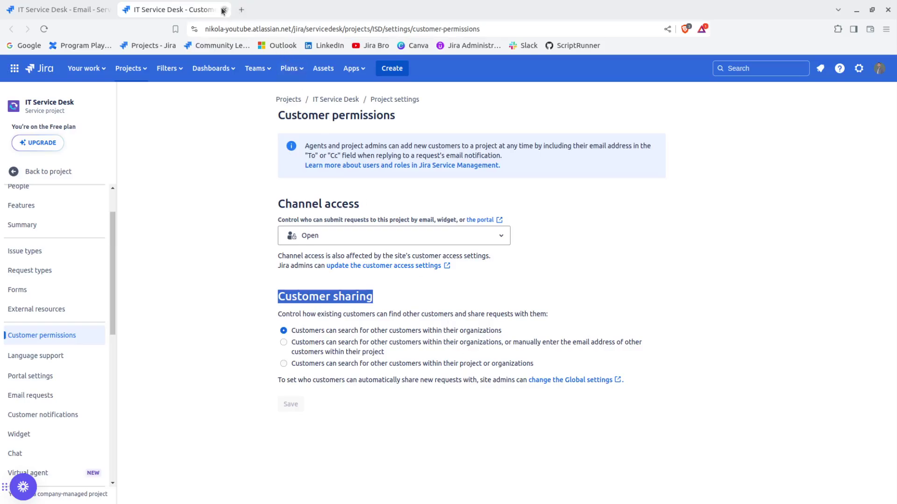
Allow customers to also enter other project customers' email addresses and save.
left_click(284, 297)
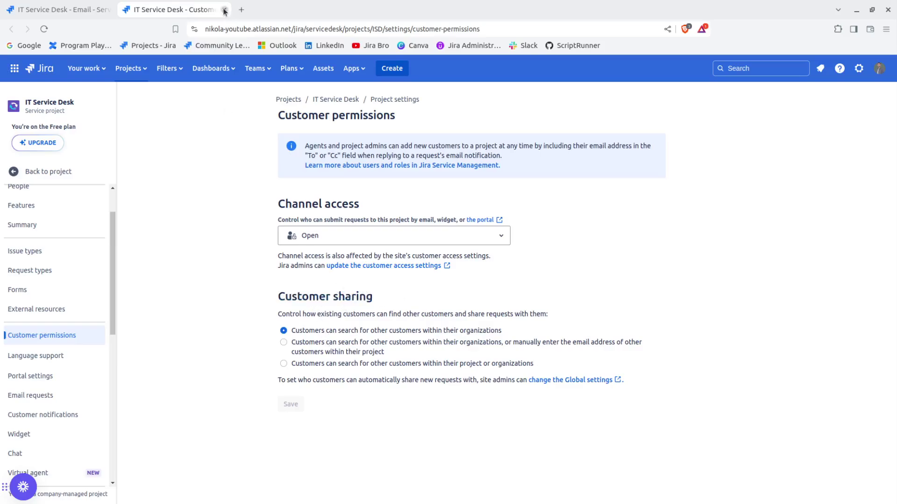
left_click(284, 342)
left_click(290, 468)
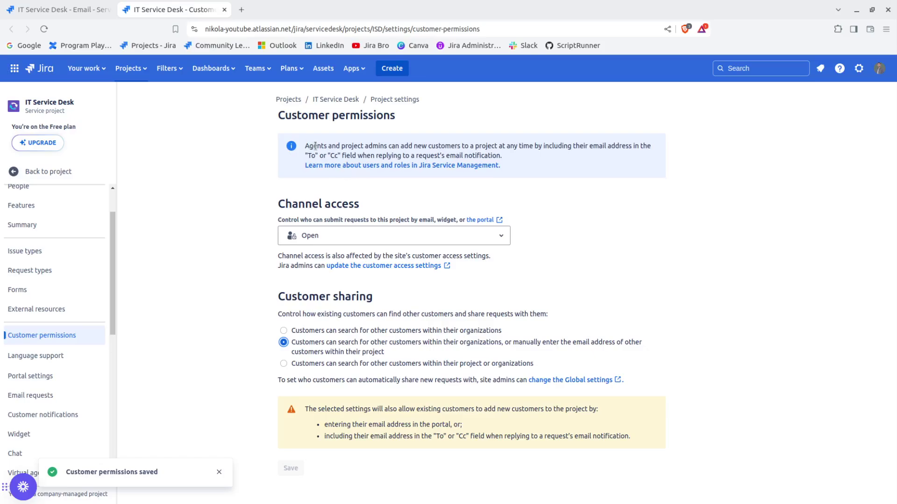
Review the notes and warning about customers added via the To or Cc fields.
left_click_drag(305, 146, 651, 149)
left_click(613, 148)
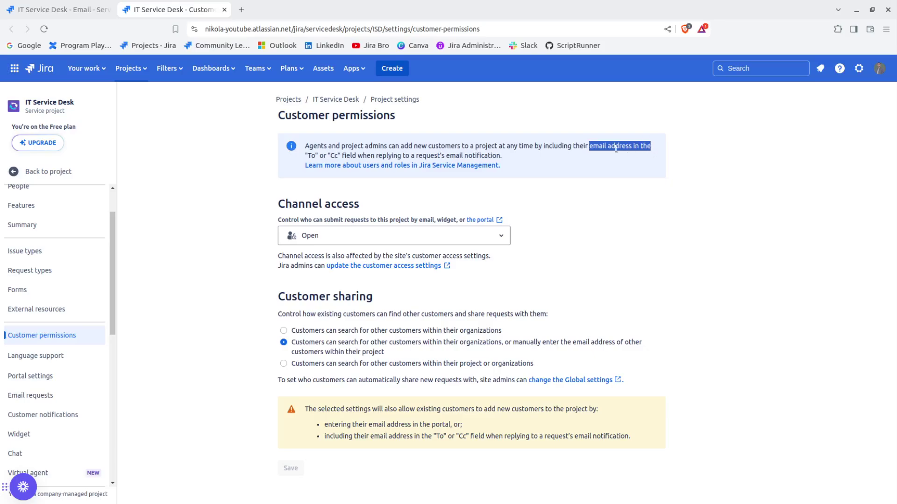
left_click_drag(305, 156, 508, 160)
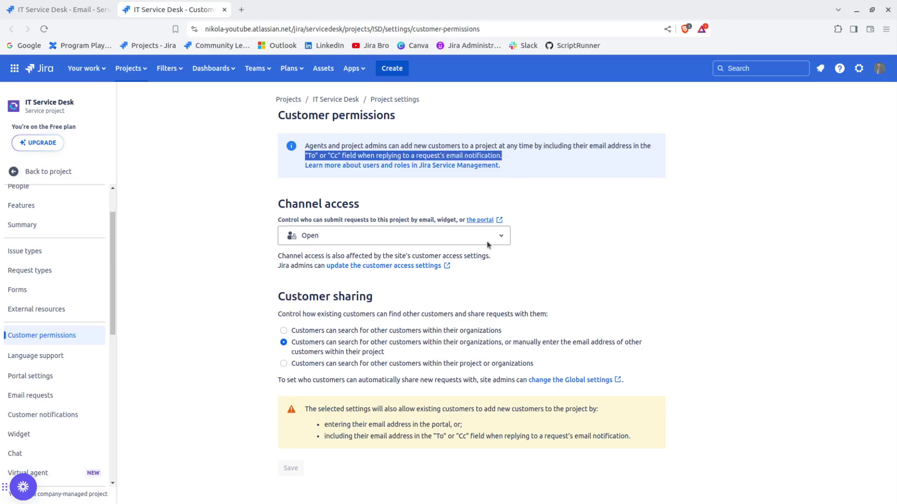
left_click(357, 440)
left_click_drag(313, 410, 590, 406)
left_click_drag(335, 438, 478, 434)
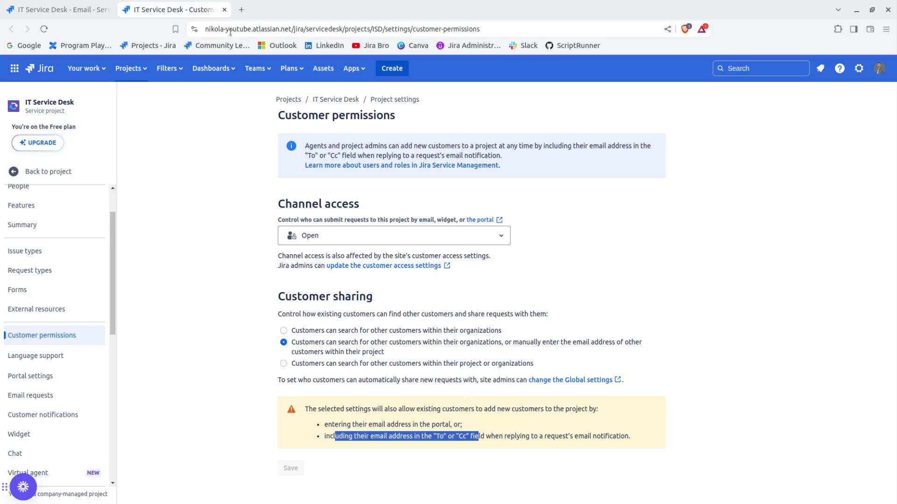
left_click(225, 10)
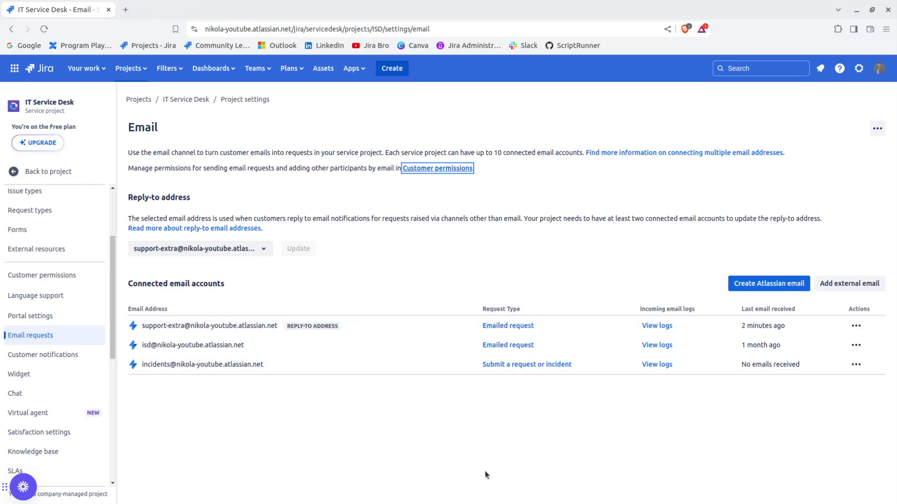